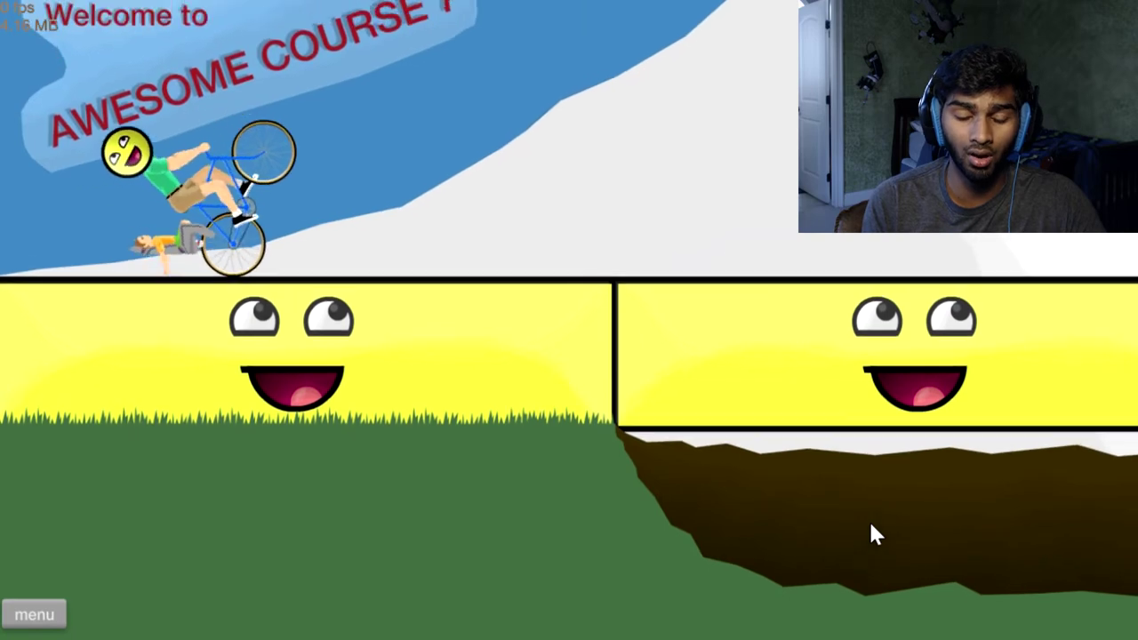
{"action": "key", "text": "Up"}
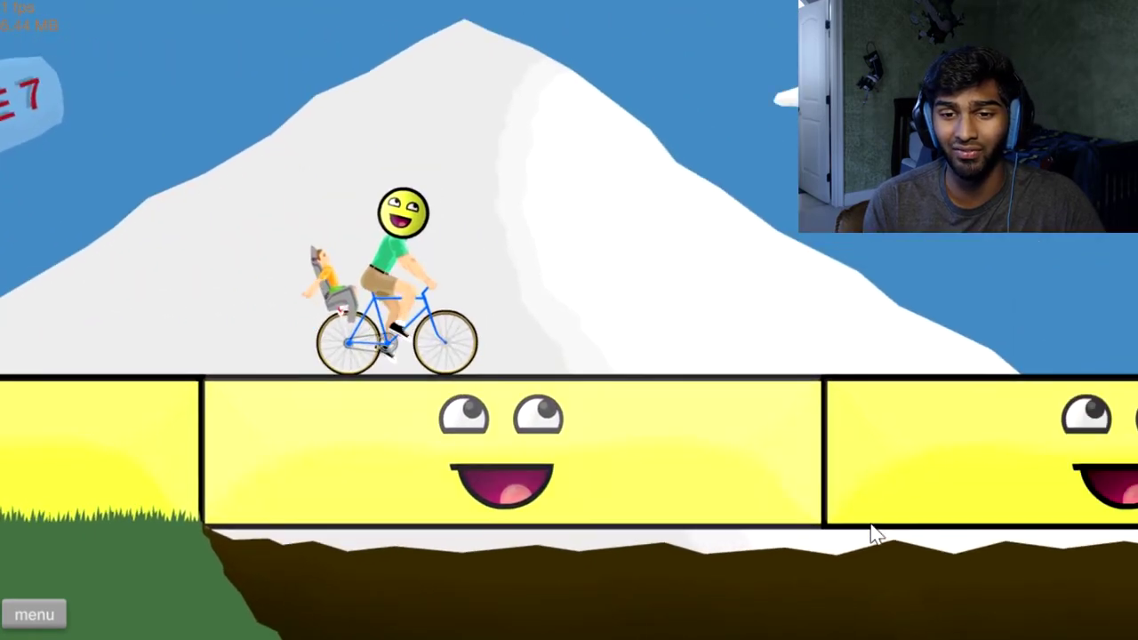
{"action": "key", "text": "Up"}
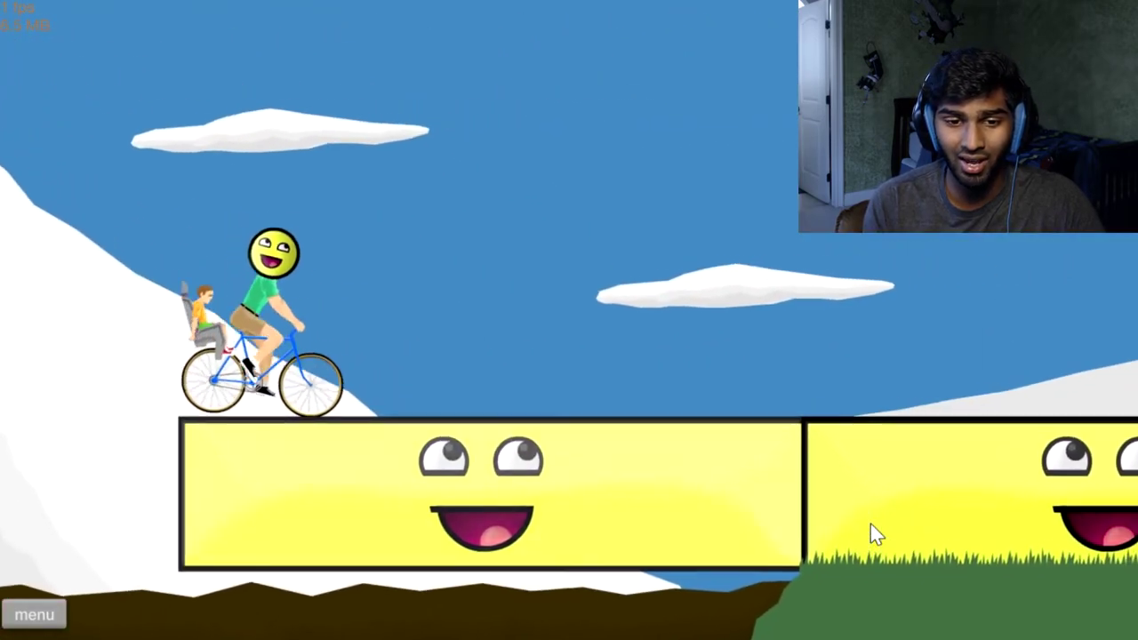
{"action": "key", "text": "Up"}
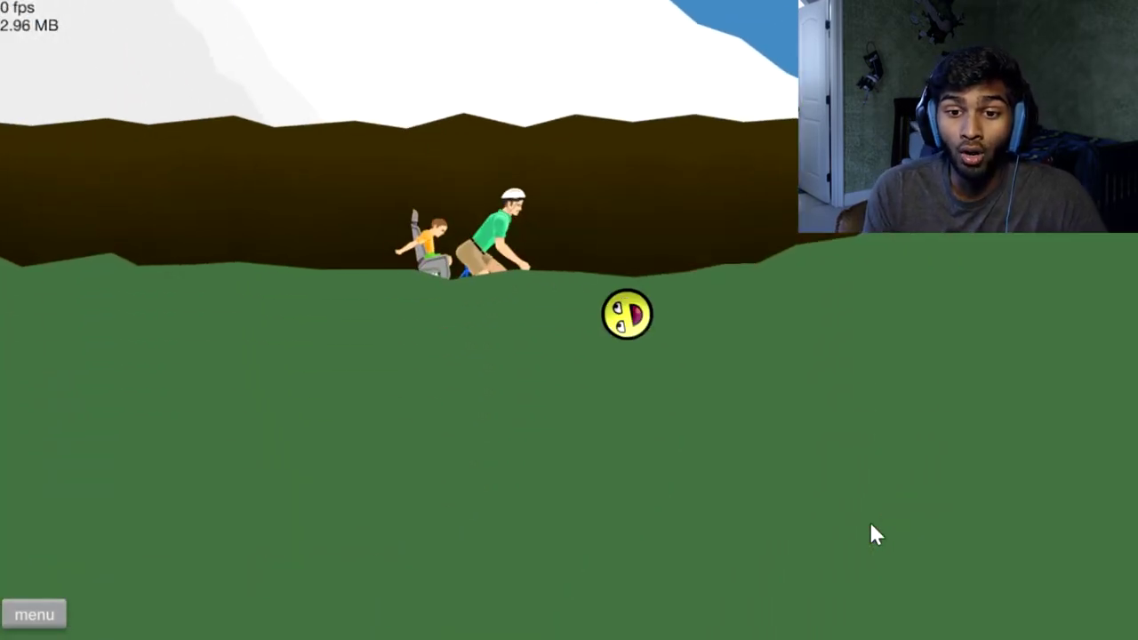